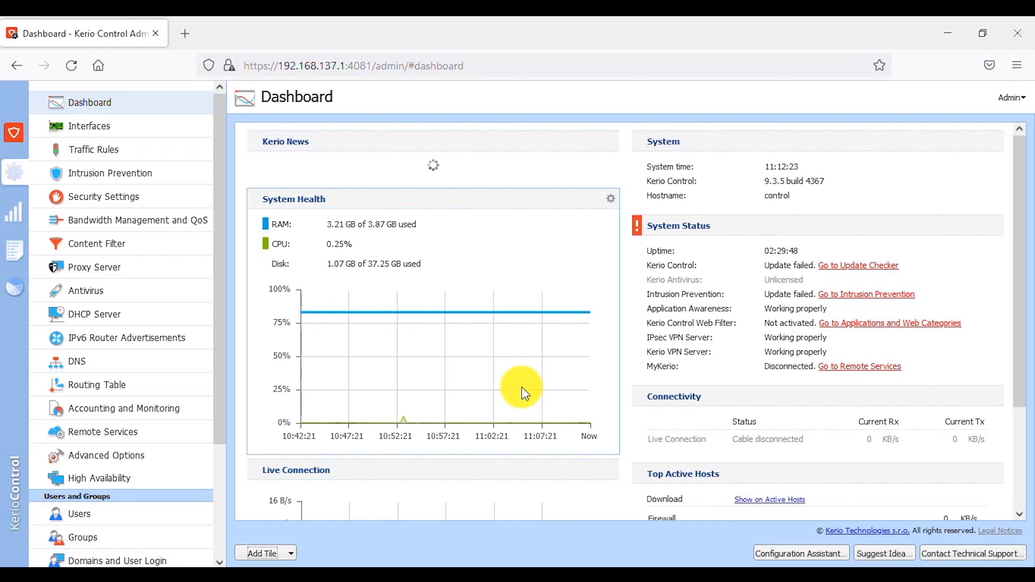
# - Force the hostname for VPN clients in the advanced options' system settings
pyautogui.click(153, 464)
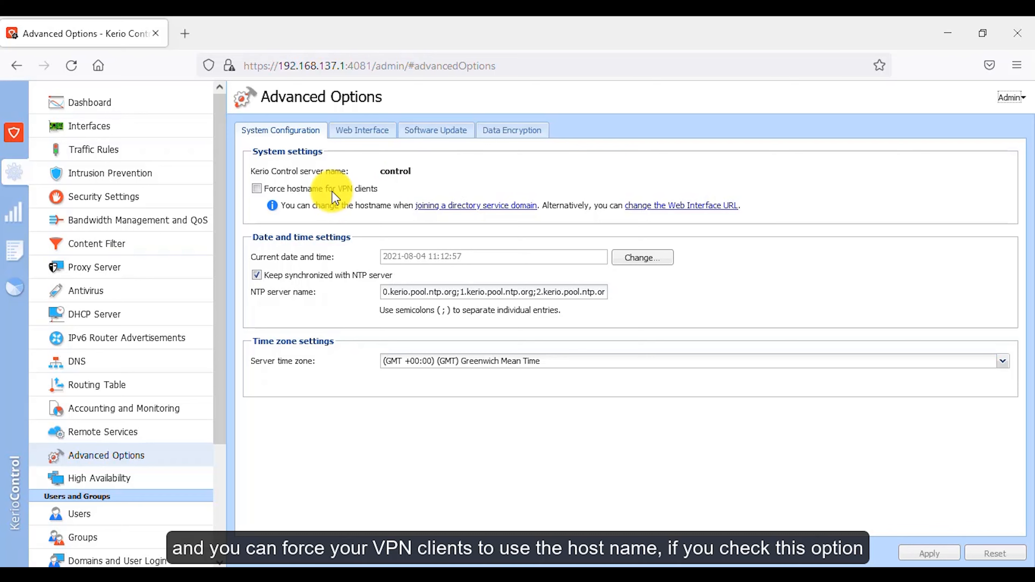
pyautogui.click(256, 189)
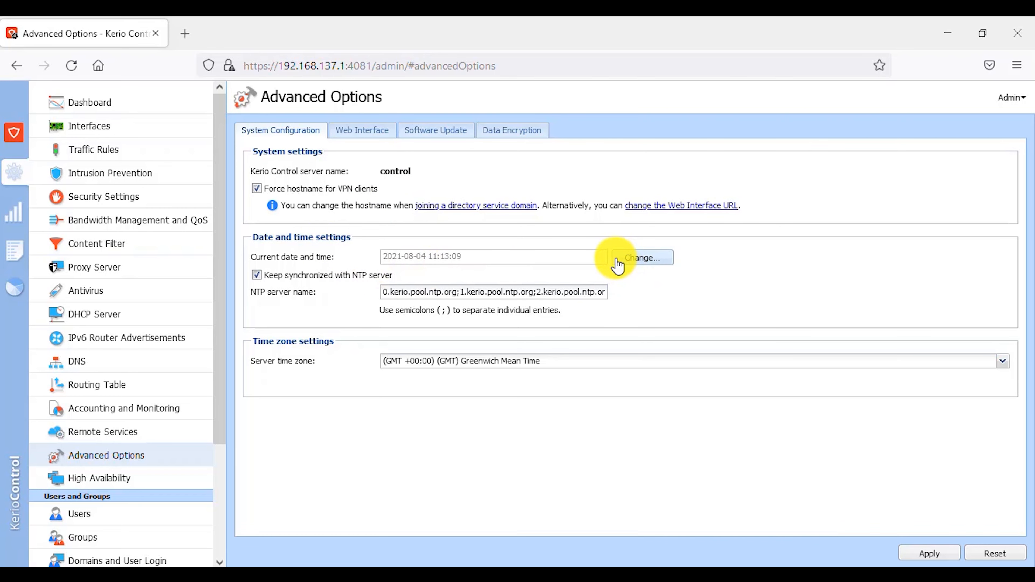
# - Set the server date to 2021-08-04 and the time to 3:43:12
pyautogui.click(632, 266)
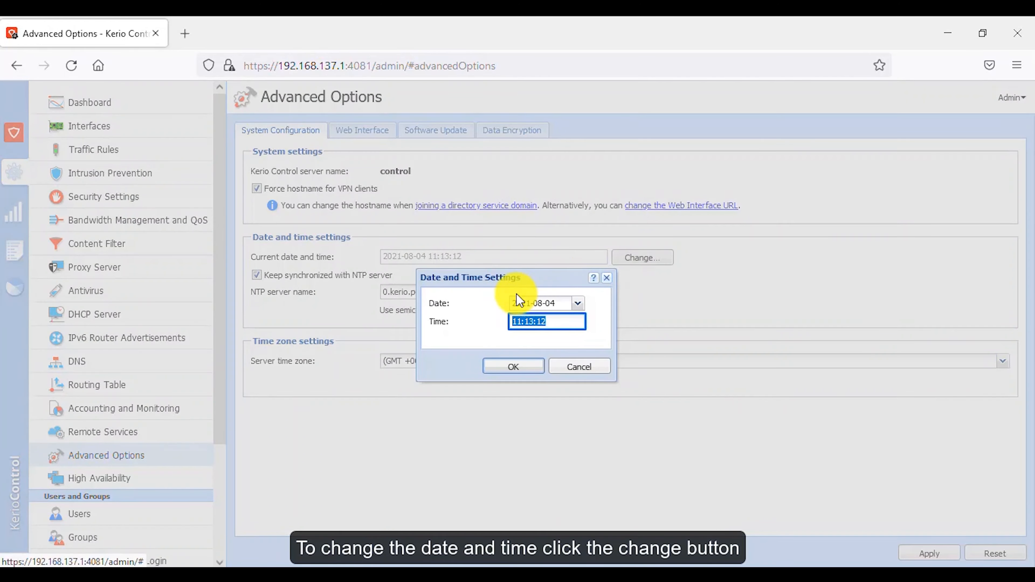
pyautogui.click(575, 303)
pyautogui.click(471, 339)
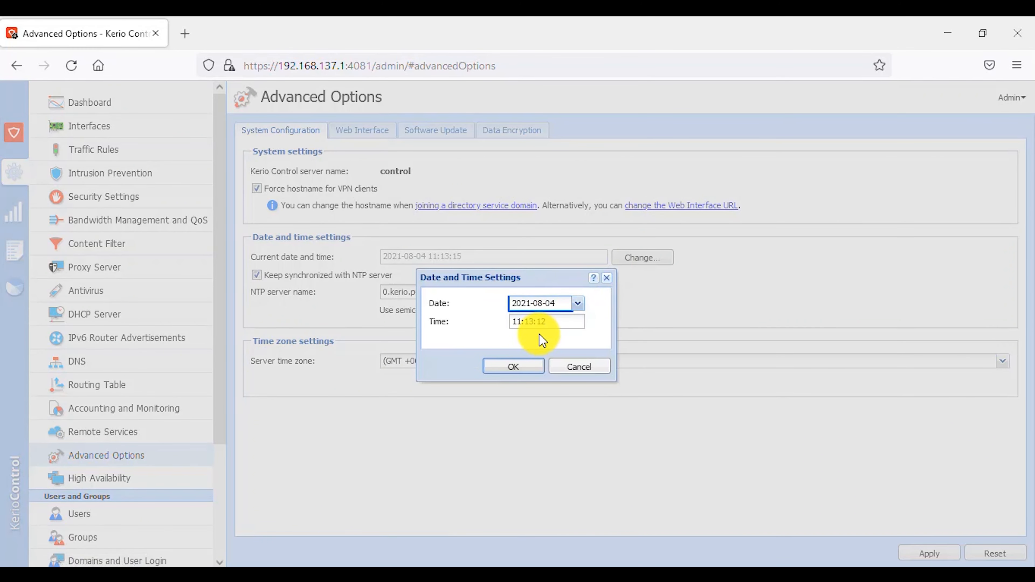
pyautogui.click(516, 321)
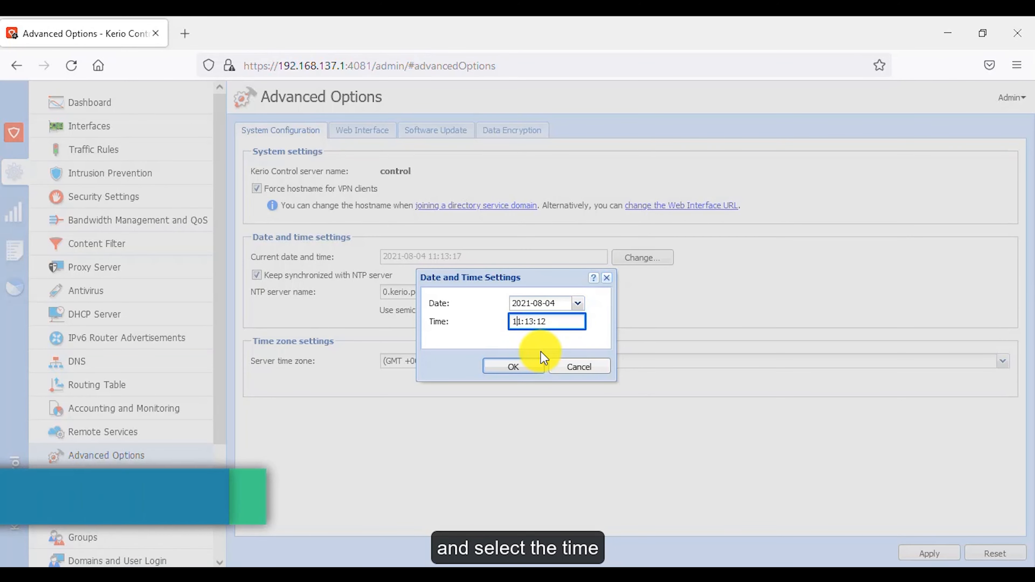
pyautogui.press('BackSpace')
pyautogui.press('Delete')
pyautogui.press('Delete')
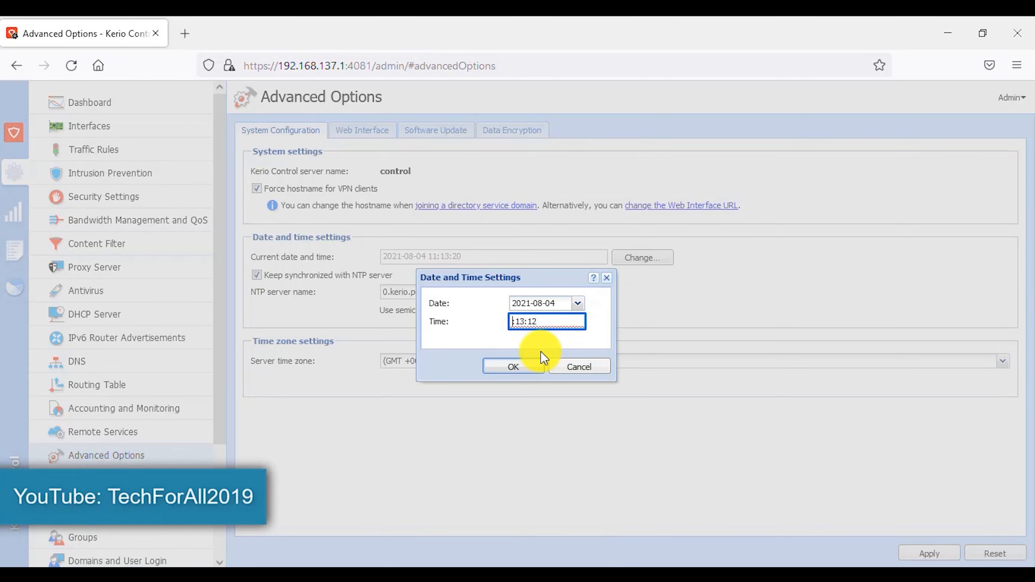
pyautogui.write('3')
pyautogui.press('Right')
pyautogui.press('Delete')
pyautogui.press('Delete')
pyautogui.write('4')
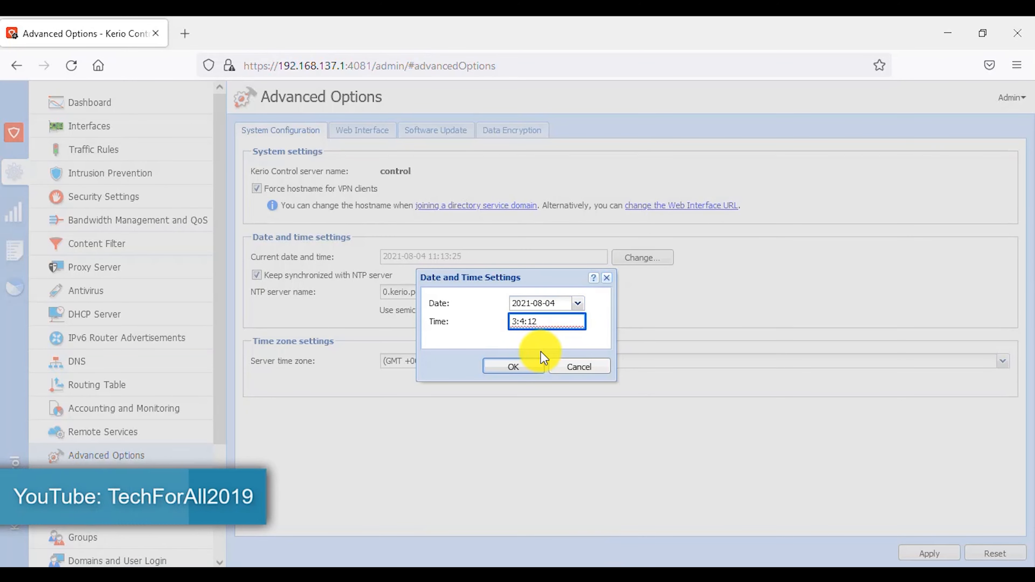
pyautogui.write('3')
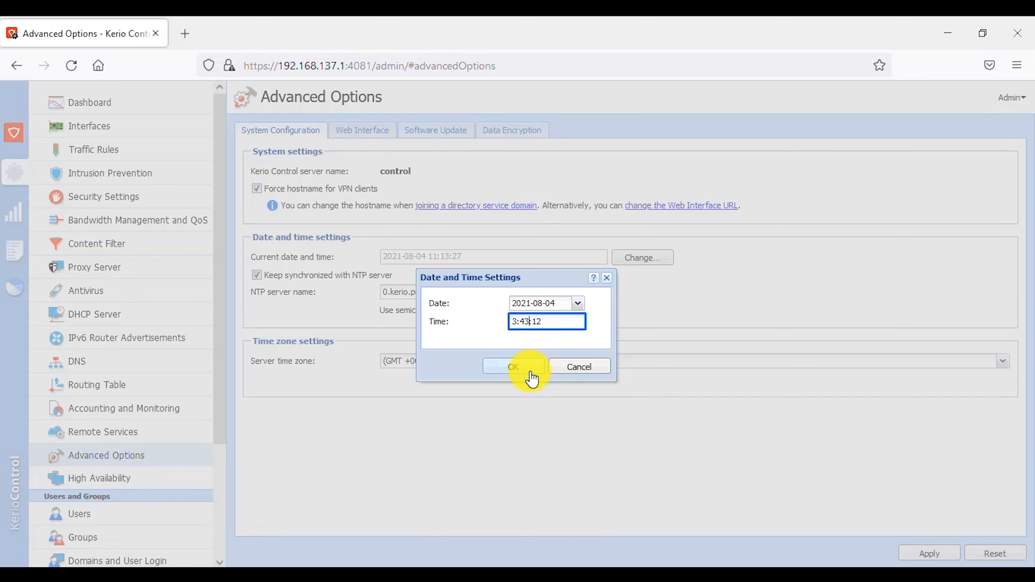
pyautogui.click(509, 361)
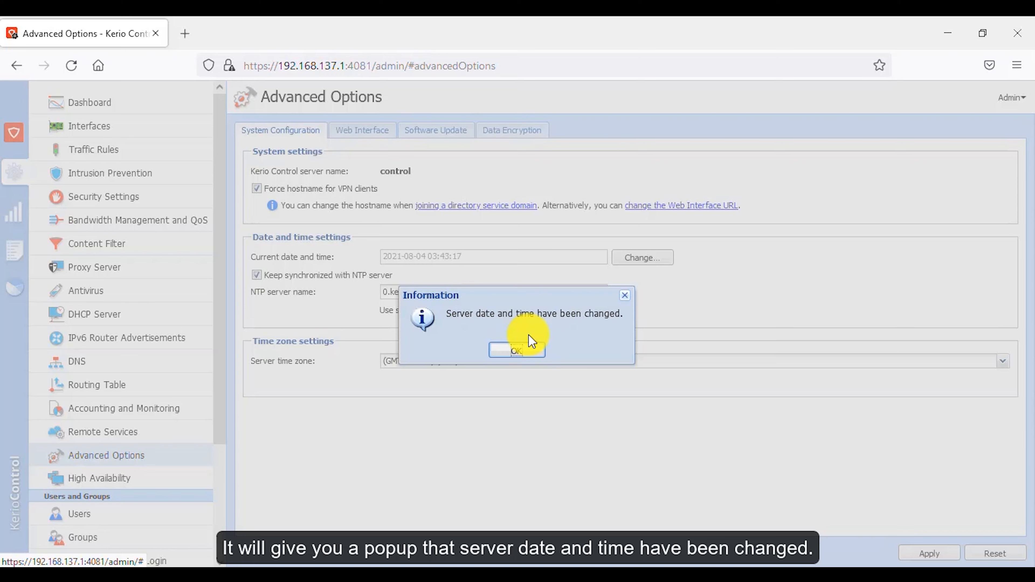
pyautogui.click(517, 351)
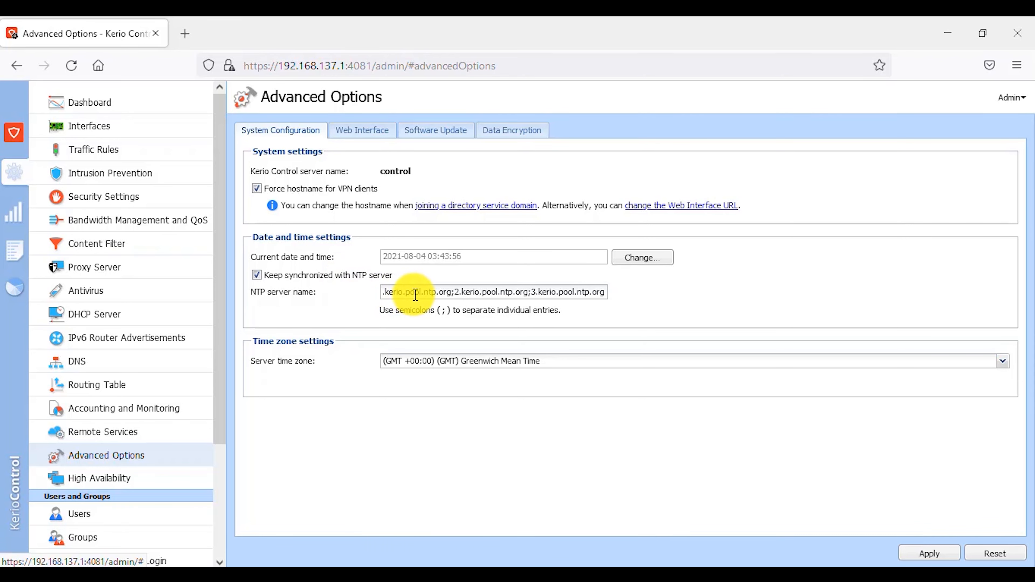
# - Look through the full list of NTP server names in the date and time settings
pyautogui.moveTo(418, 293); pyautogui.dragTo(391, 293)
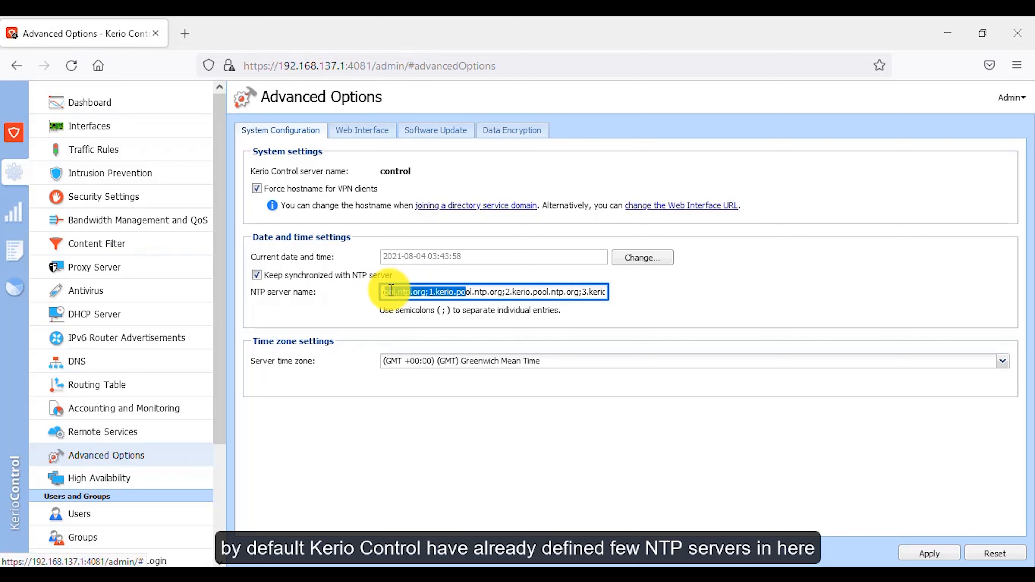
pyautogui.click(391, 294)
pyautogui.press('End')
pyautogui.press('Home')
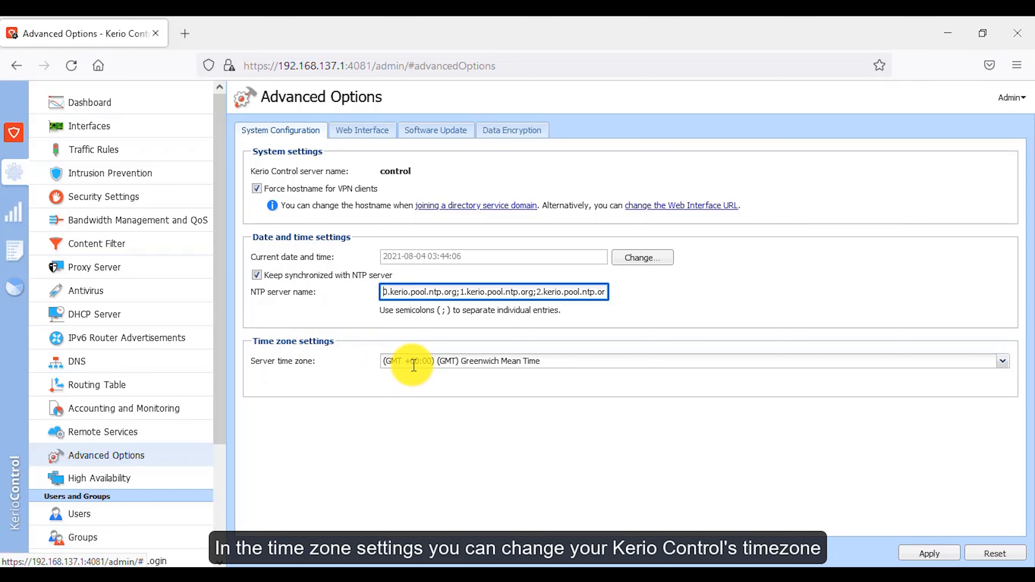
# - Set the server time zone to (GMT +04:30) Kabul and apply the system configuration
pyautogui.click(431, 361)
pyautogui.scroll(-10, 475, 269)
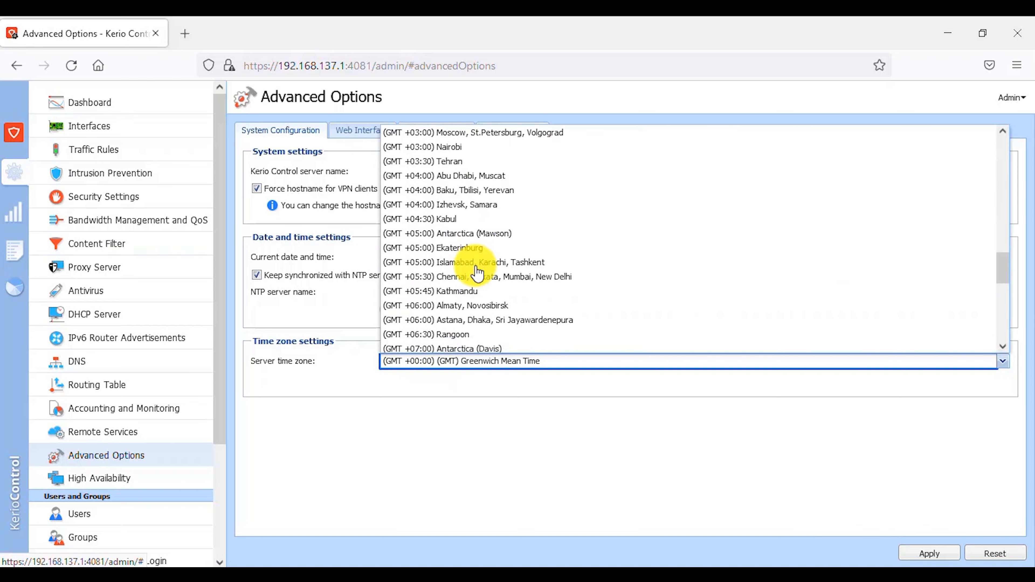
pyautogui.click(448, 220)
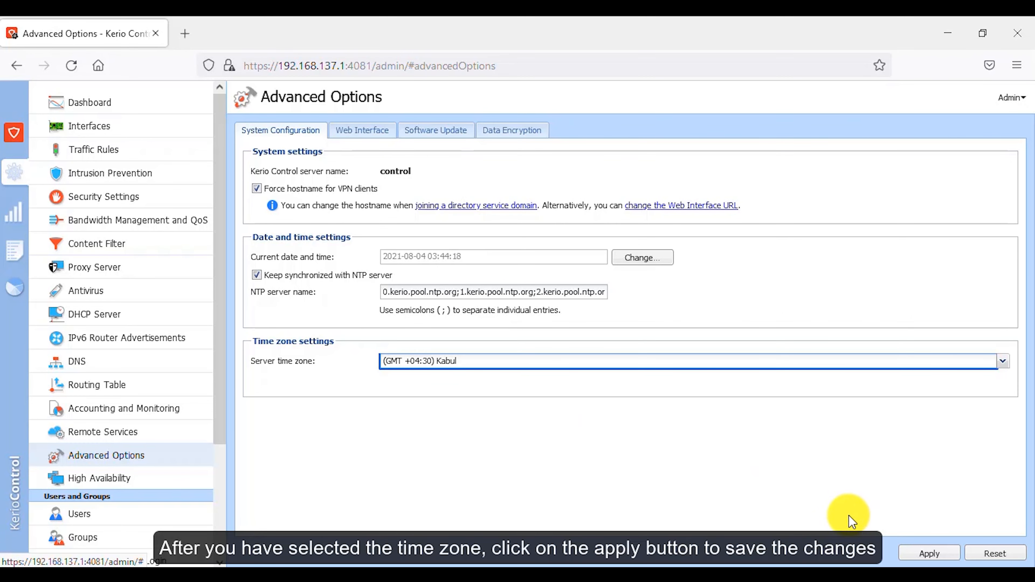
pyautogui.click(933, 554)
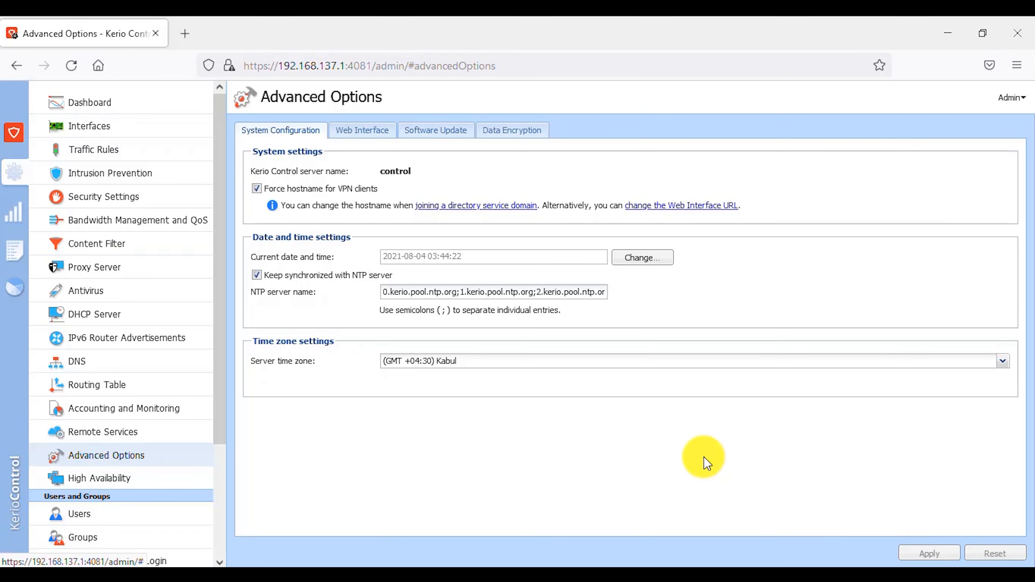
# - Make the web interface use the specified hostname f100svr1000
pyautogui.click(365, 135)
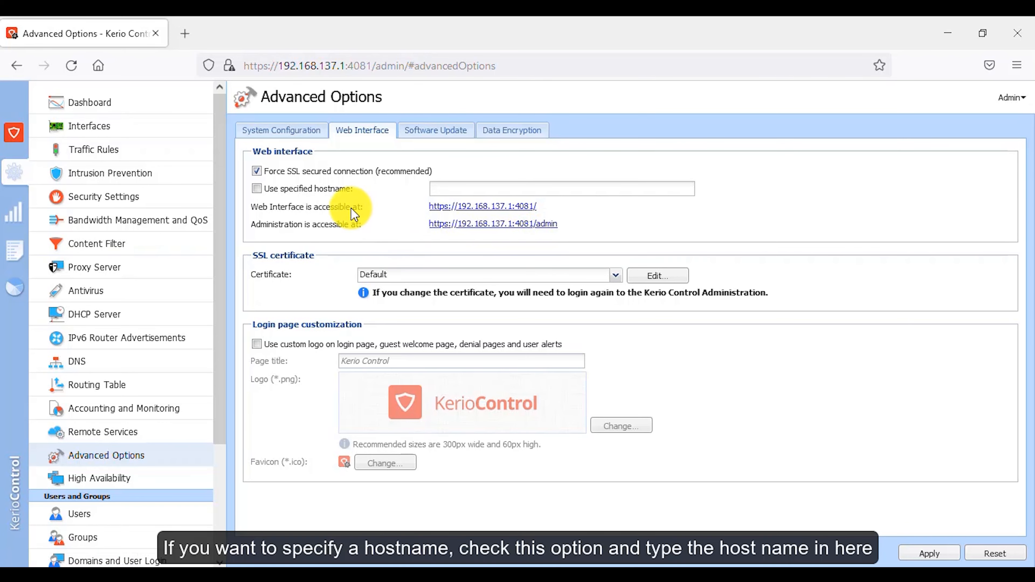
pyautogui.click(330, 191)
pyautogui.click(448, 190)
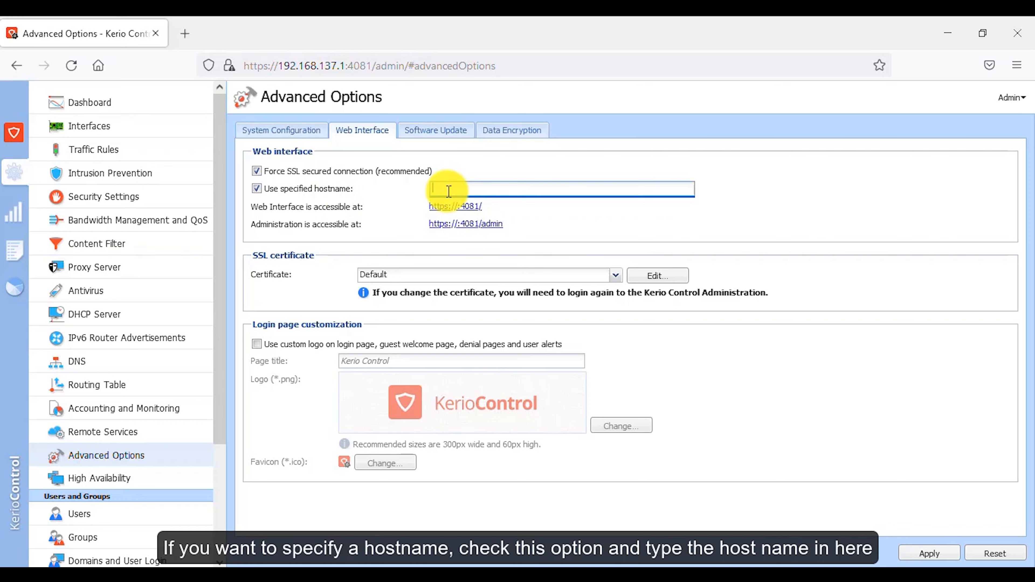
pyautogui.write('f100svr1000')
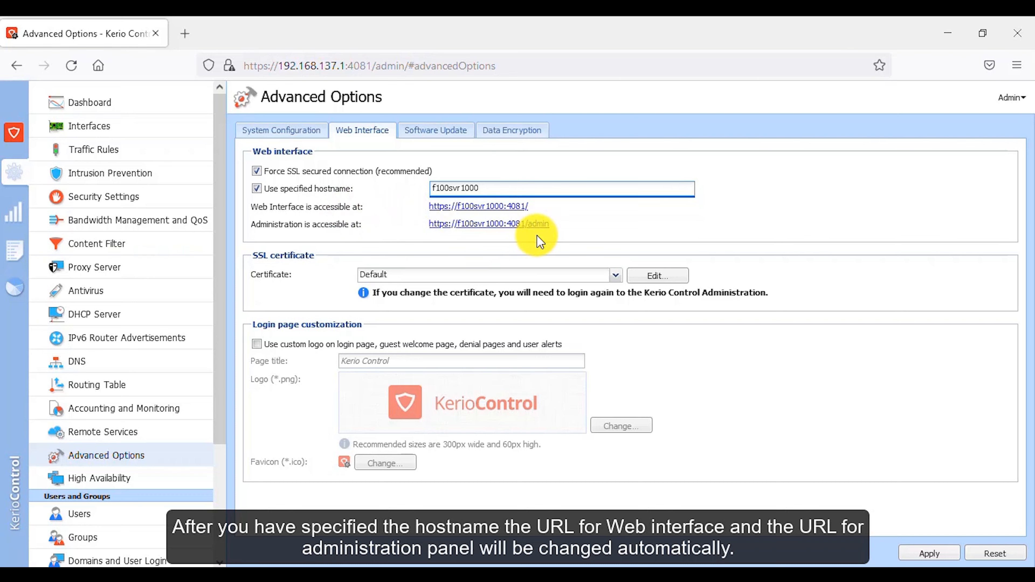
# - Select the Local Authority certificate in the web interface's SSL certificate list and apply the list
pyautogui.click(403, 274)
pyautogui.click(402, 274)
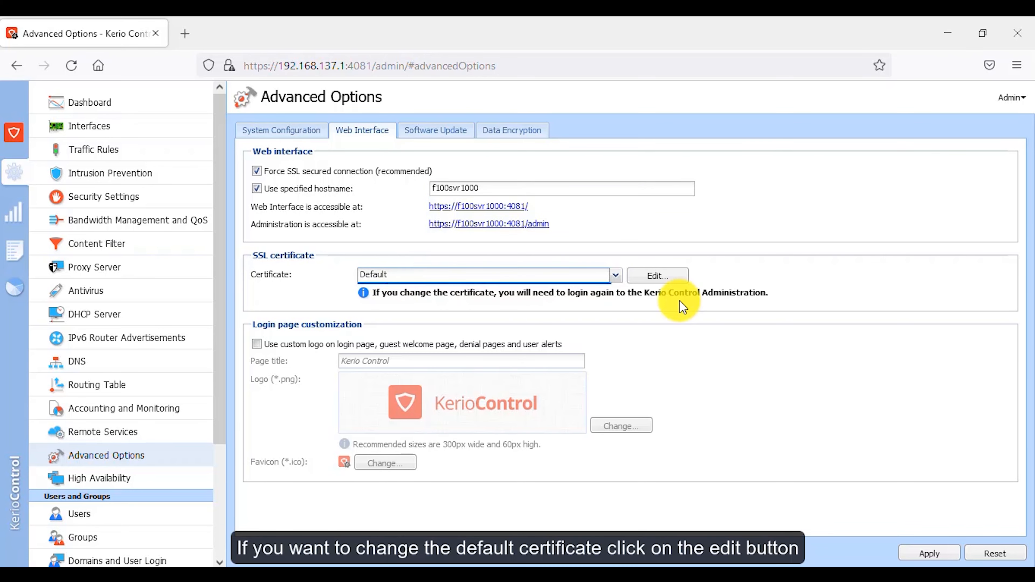
pyautogui.click(665, 279)
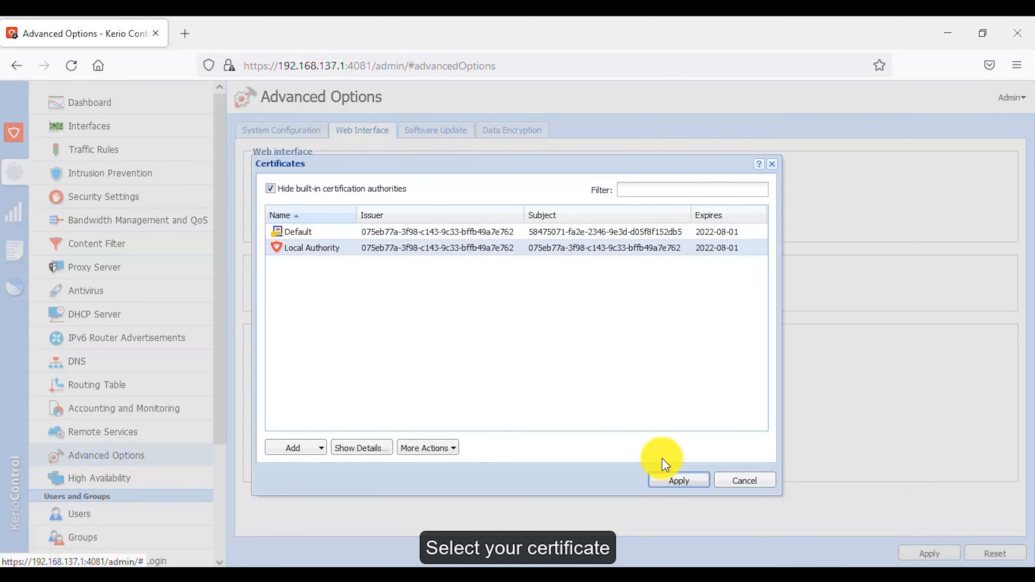
pyautogui.click(689, 484)
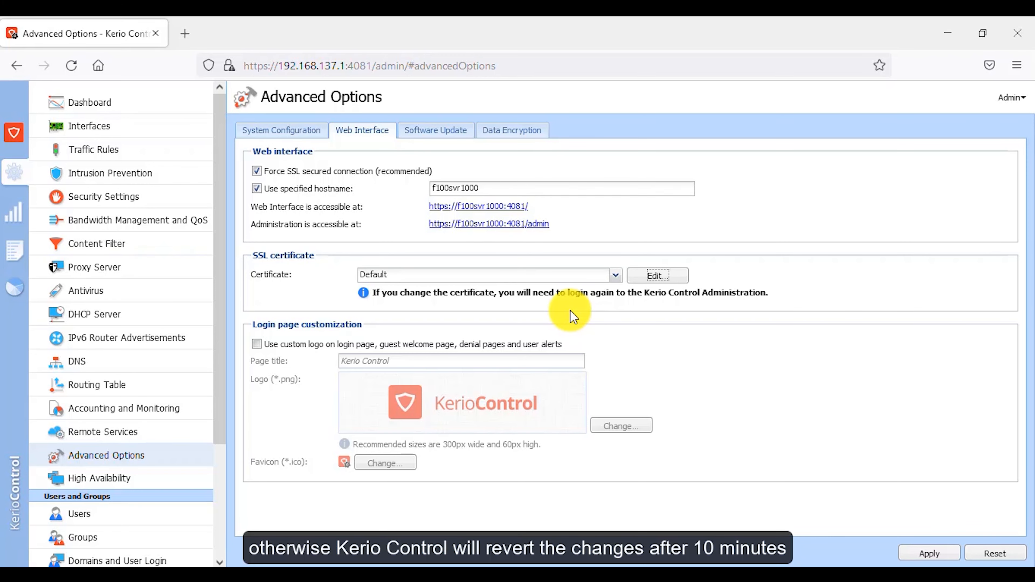
# - Enable the custom logo for the login page and set the page title to Welcome
pyautogui.click(314, 345)
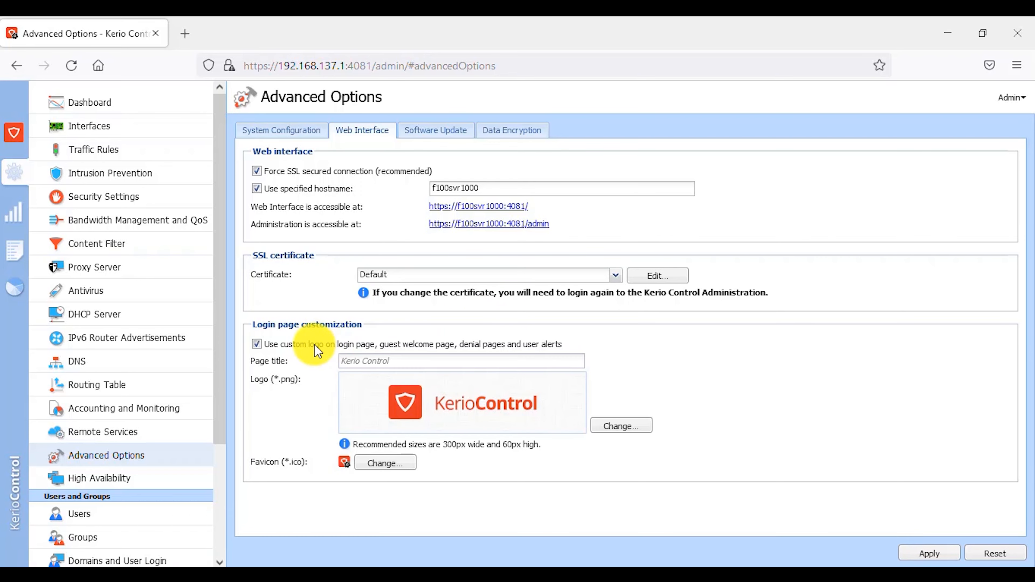
pyautogui.click(381, 360)
pyautogui.write('We')
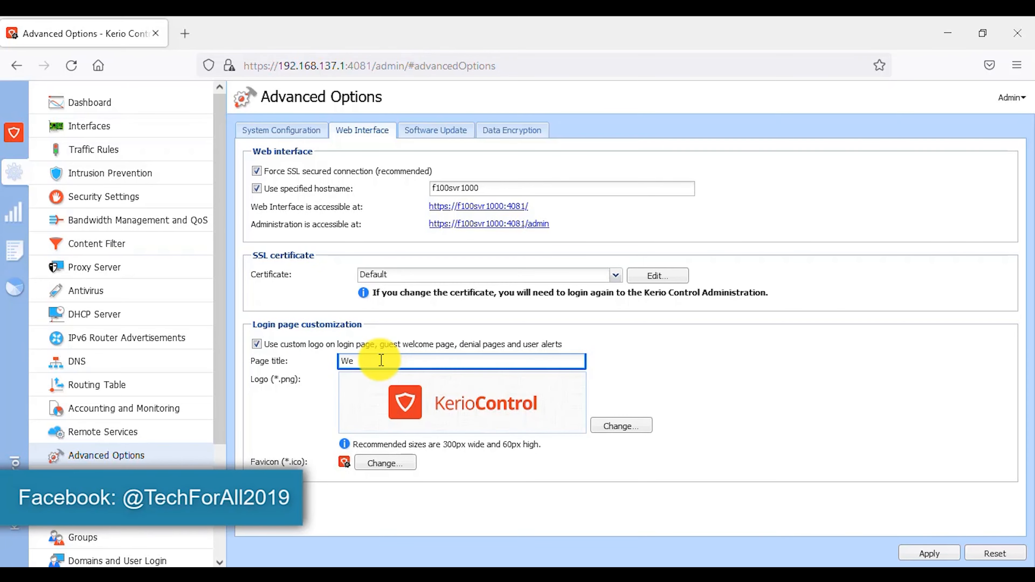
pyautogui.write('lcome')
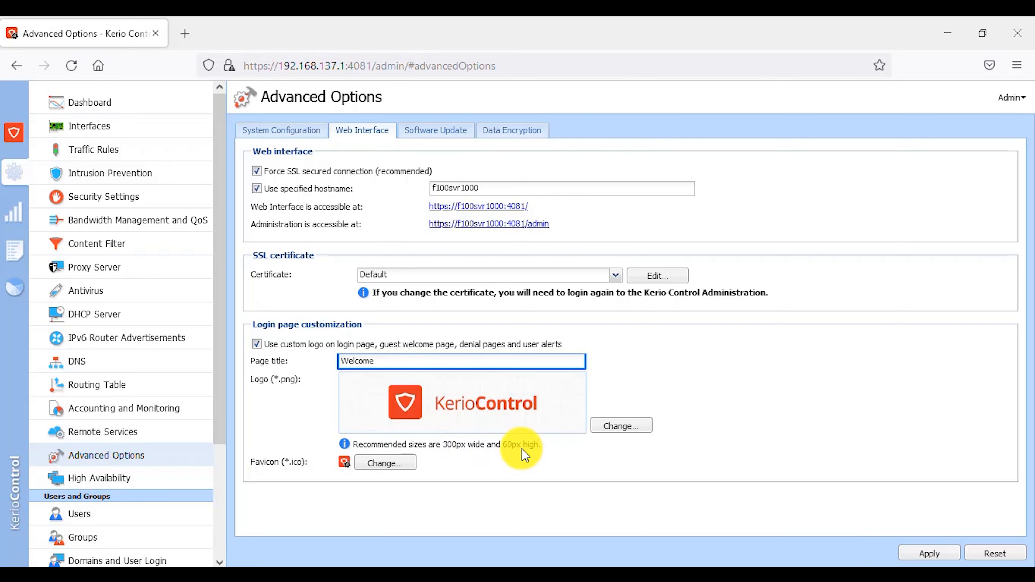
pyautogui.click(933, 555)
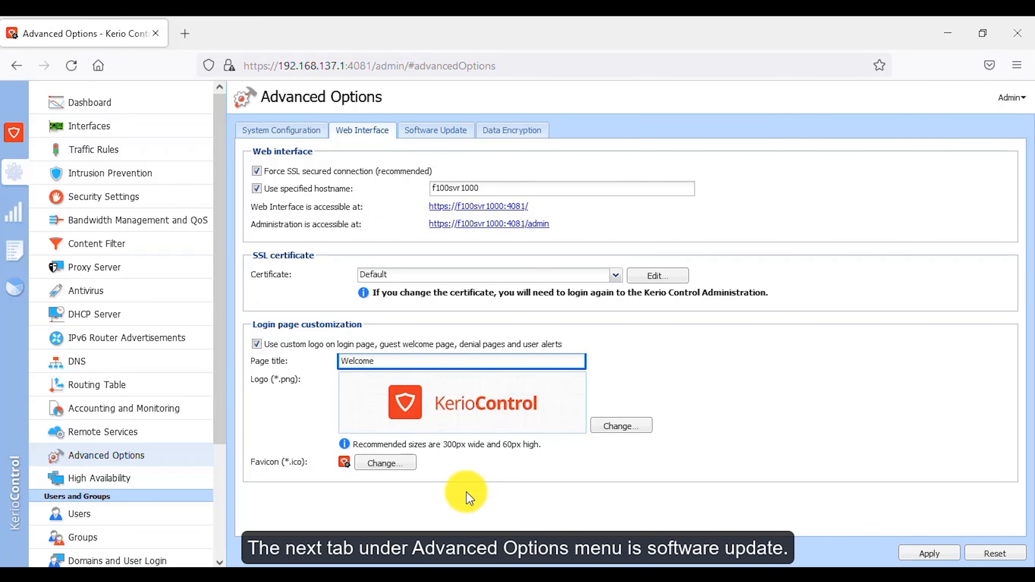
# - Choose Upgrade window as the time range for automatically downloading and upgrading to new versions
pyautogui.click(429, 135)
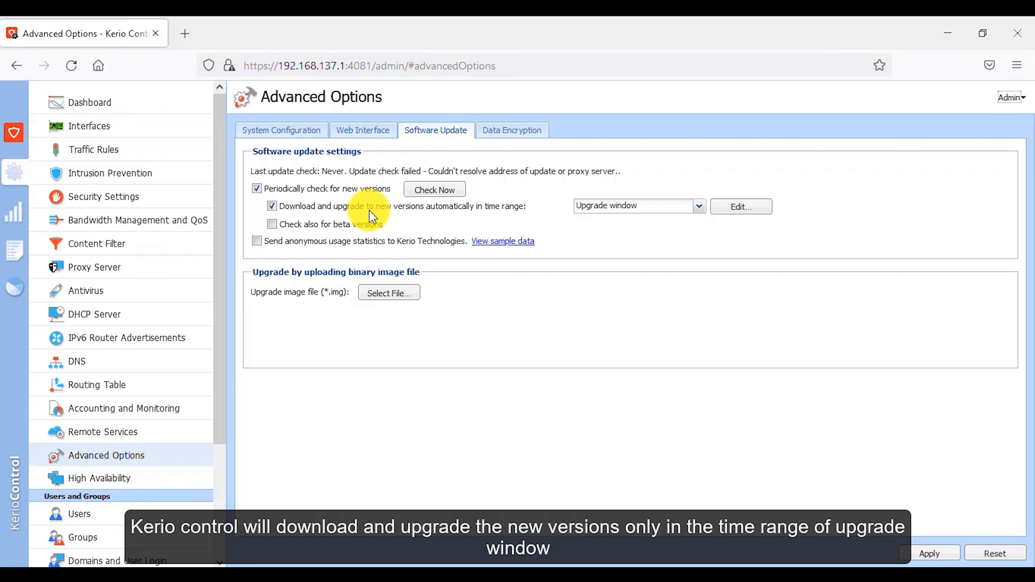
pyautogui.click(617, 209)
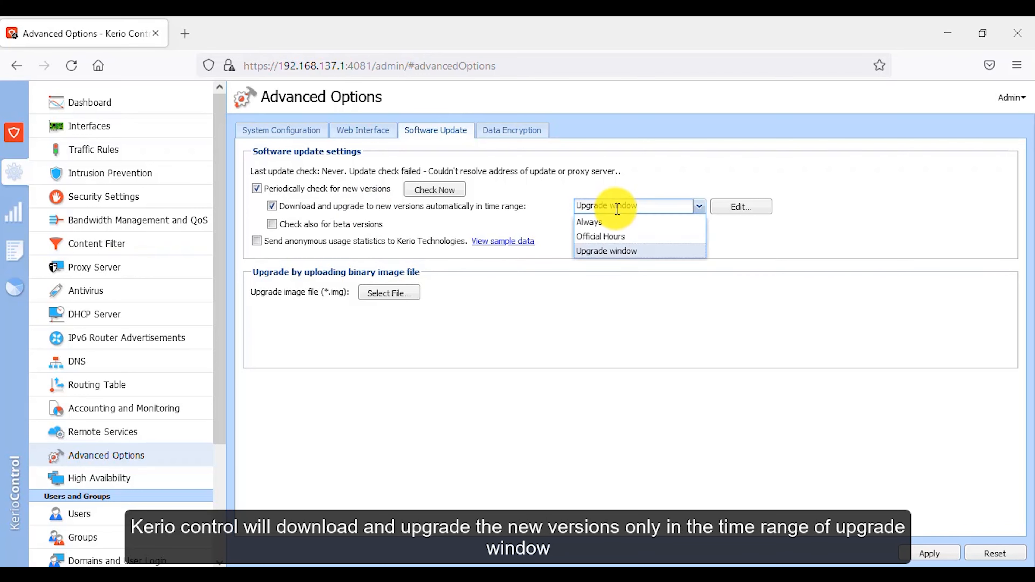
pyautogui.click(608, 250)
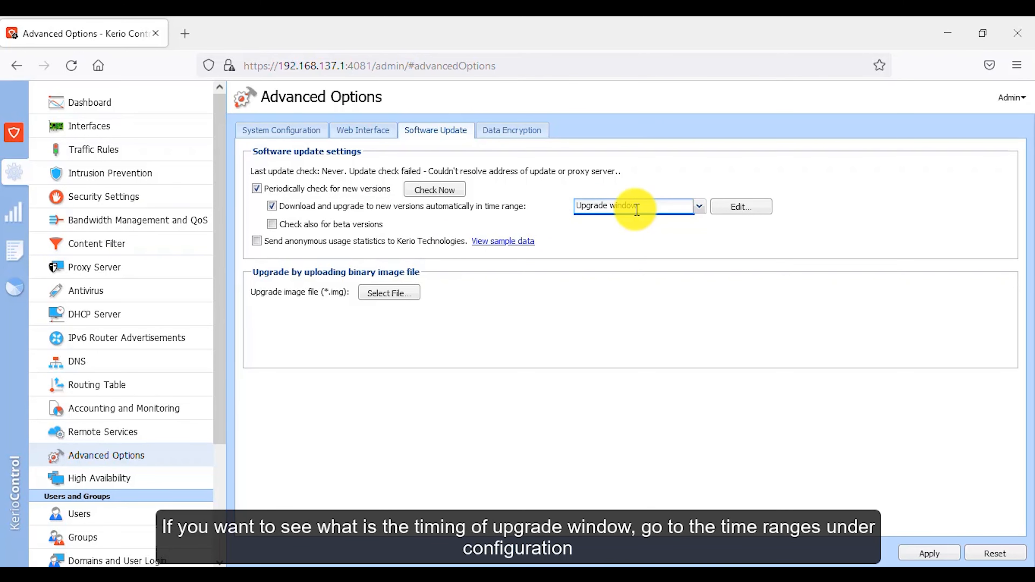
# - Discard the unsaved changes and examine the day and time settings of the Upgrade window time range
pyautogui.scroll(-3, 122, 408)
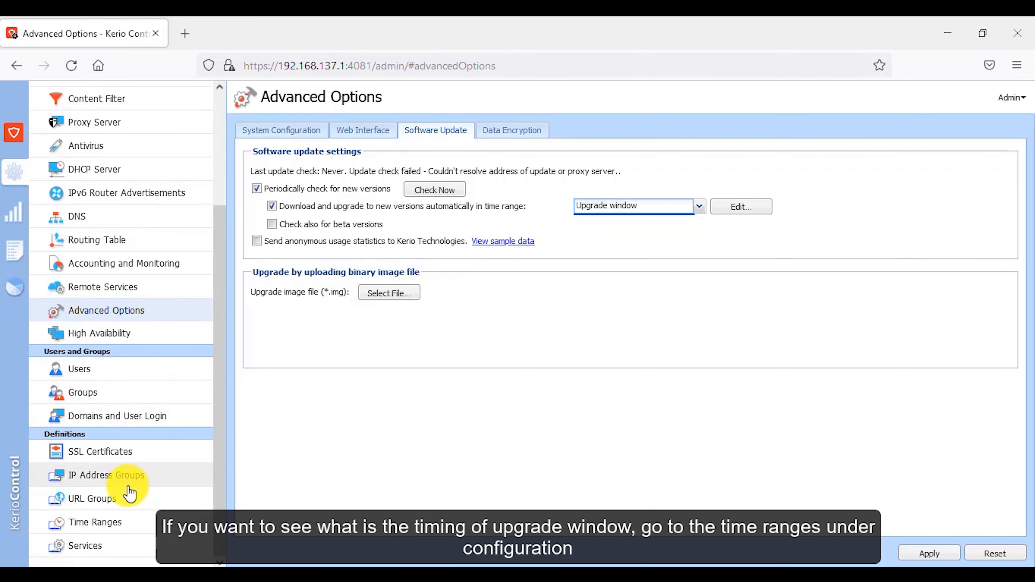
pyautogui.click(125, 524)
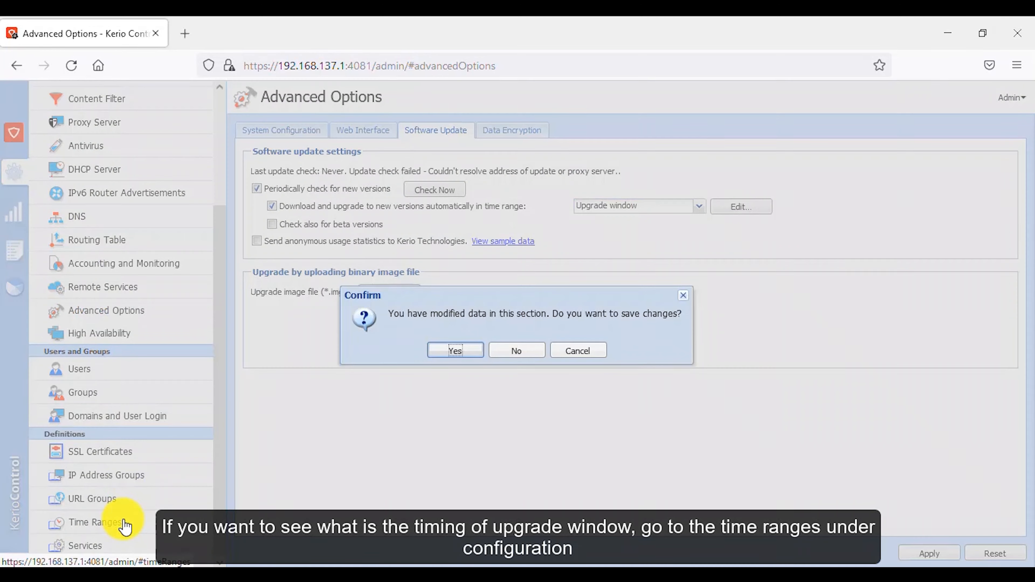
pyautogui.click(525, 357)
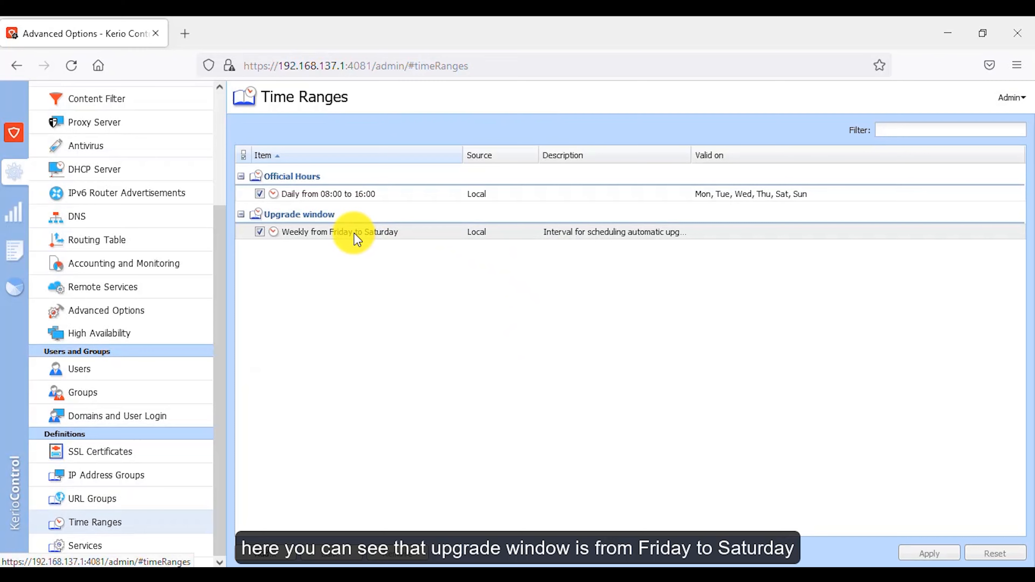
pyautogui.click(320, 237)
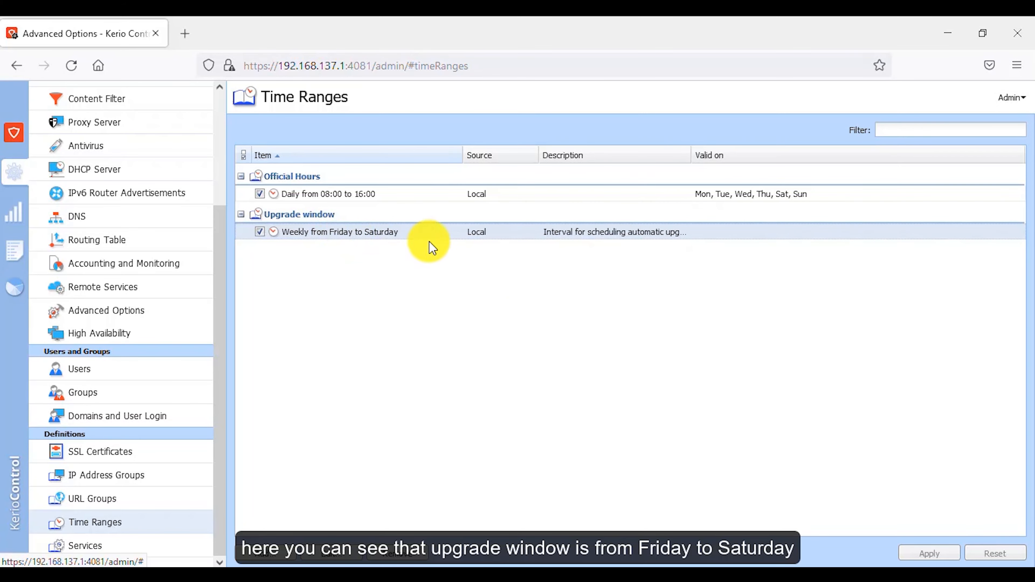
pyautogui.doubleClick(563, 239)
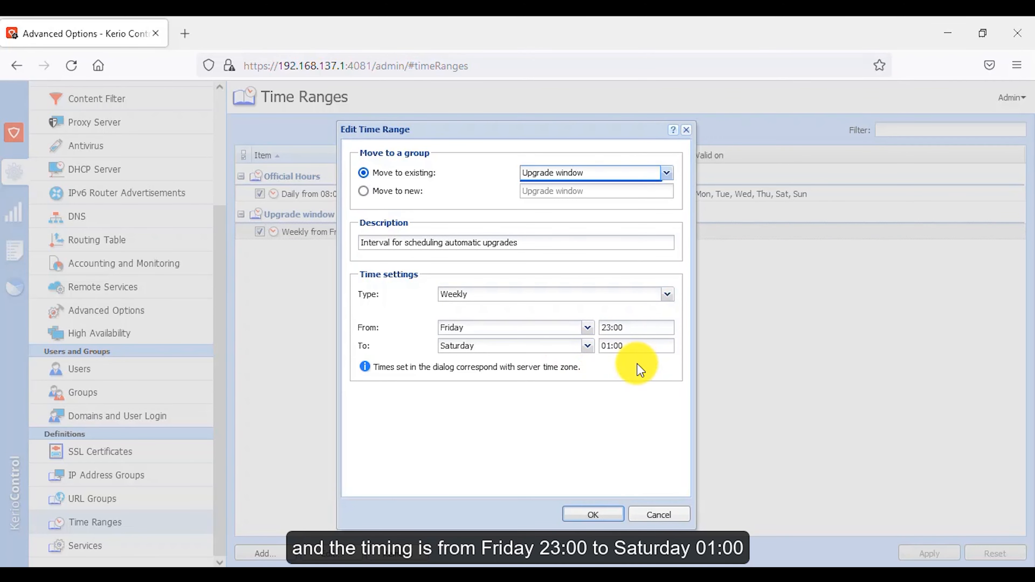
pyautogui.click(659, 516)
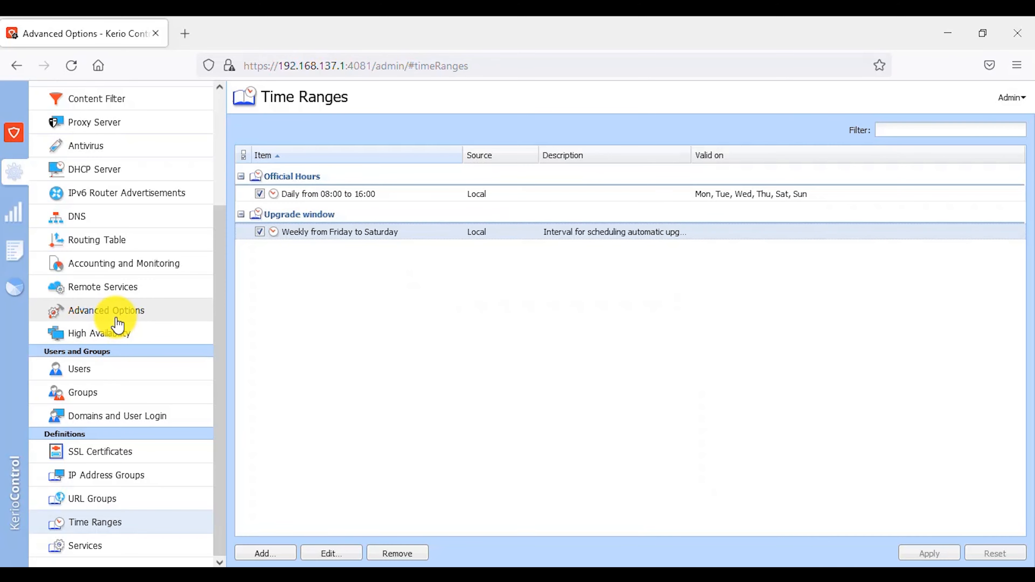
# - Run a manual check for new versions in the software update settings and include beta versions in update checks
pyautogui.click(184, 325)
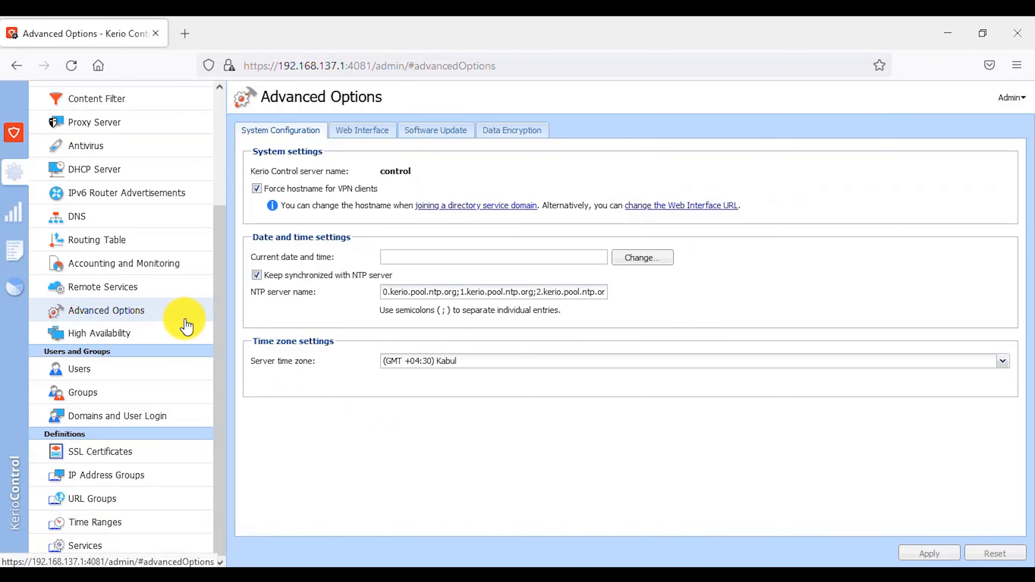
pyautogui.click(447, 135)
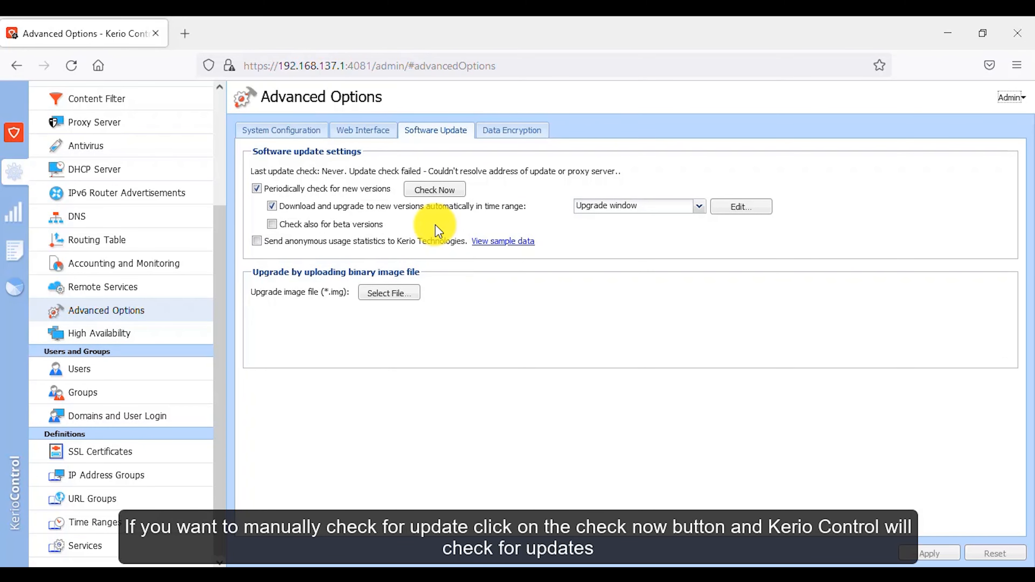
pyautogui.click(433, 195)
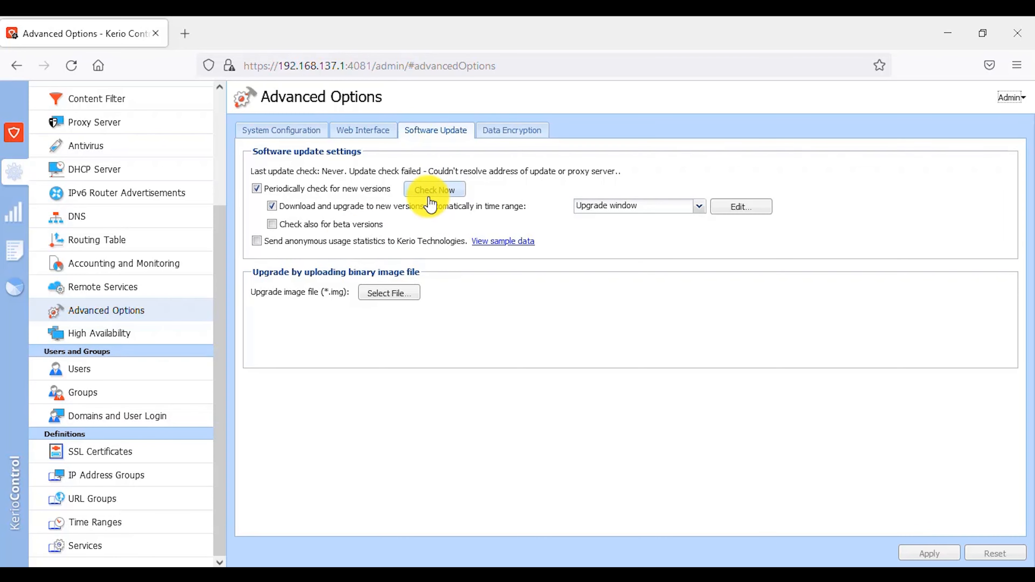
pyautogui.click(331, 233)
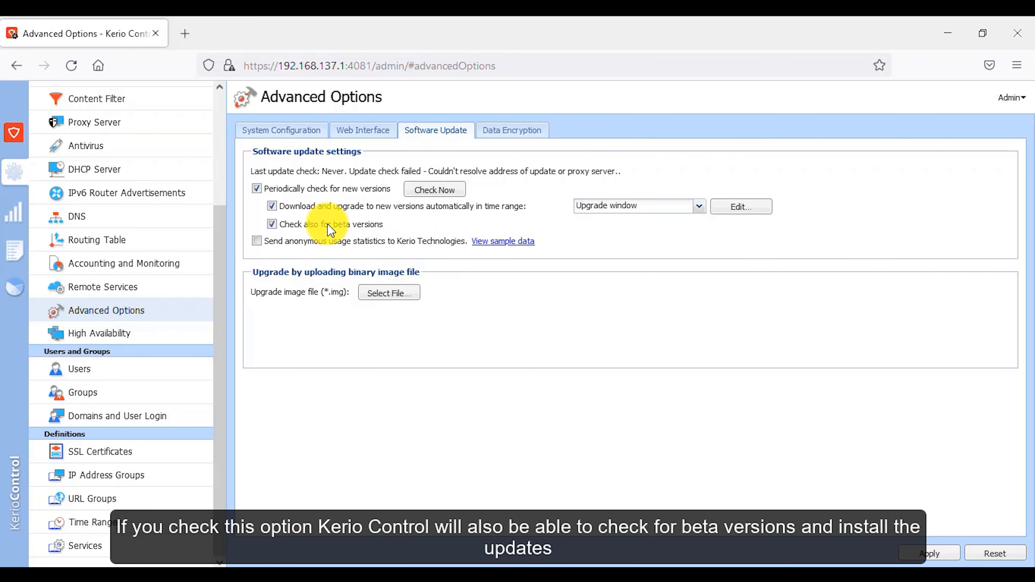